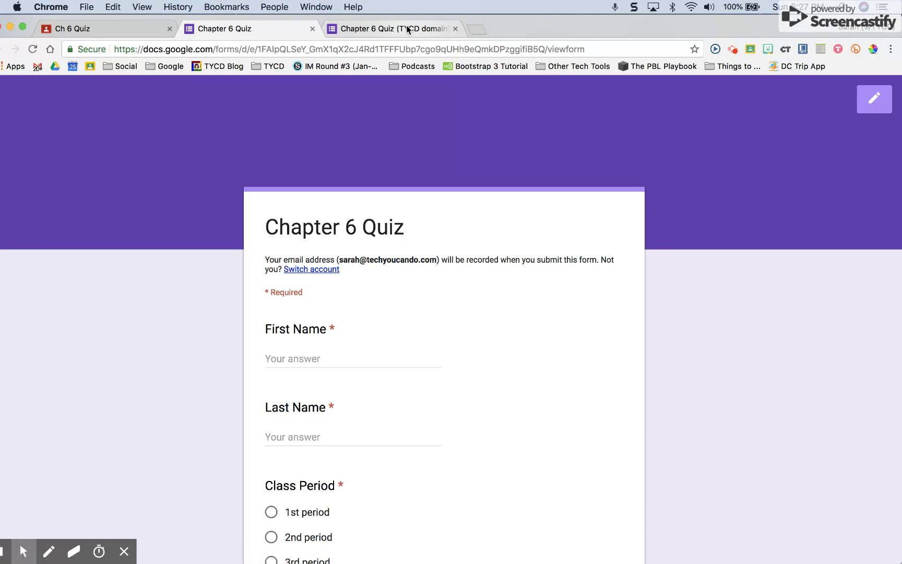
Close the quiz's student view and open the Chapter 6 Quiz responses from the Ch 6 Quiz assignment in Google Classroom
left_click(405, 28)
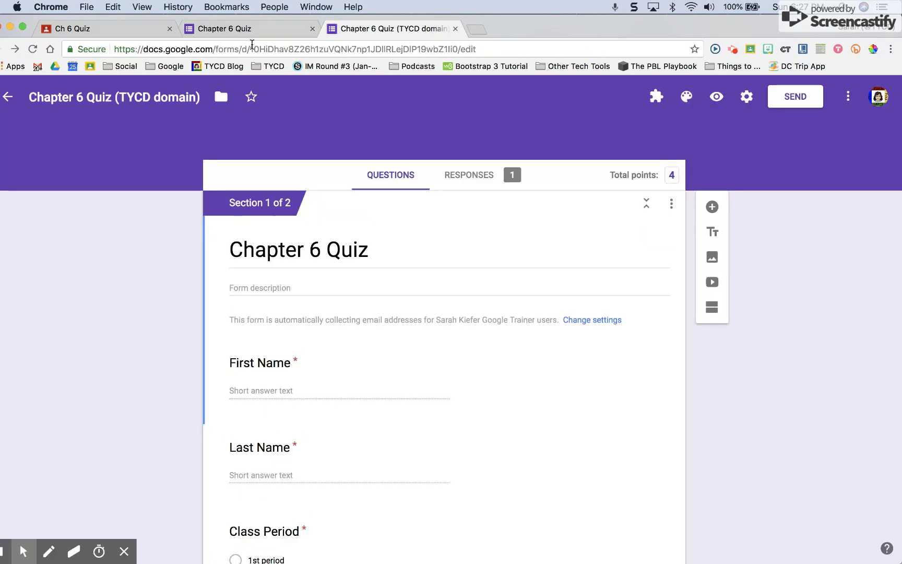
left_click(225, 31)
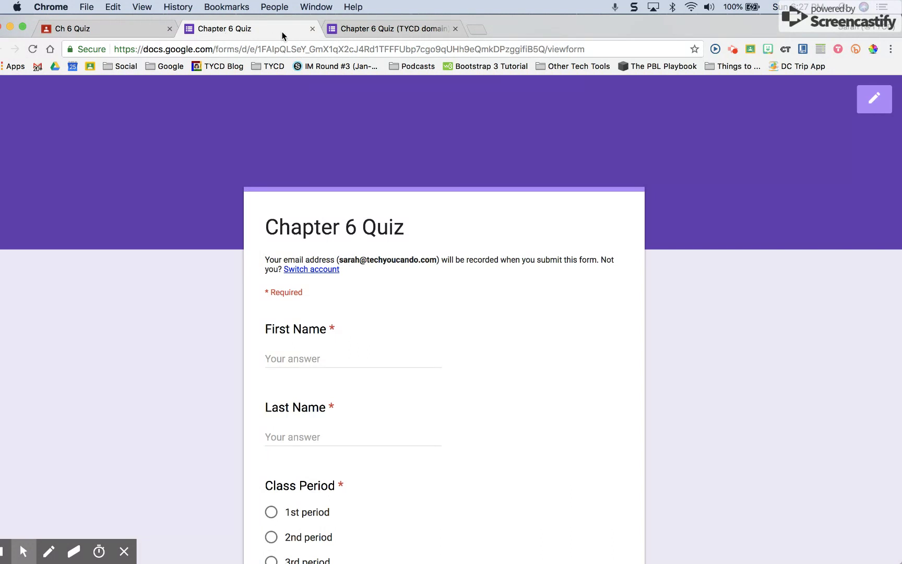
left_click(312, 28)
left_click(112, 32)
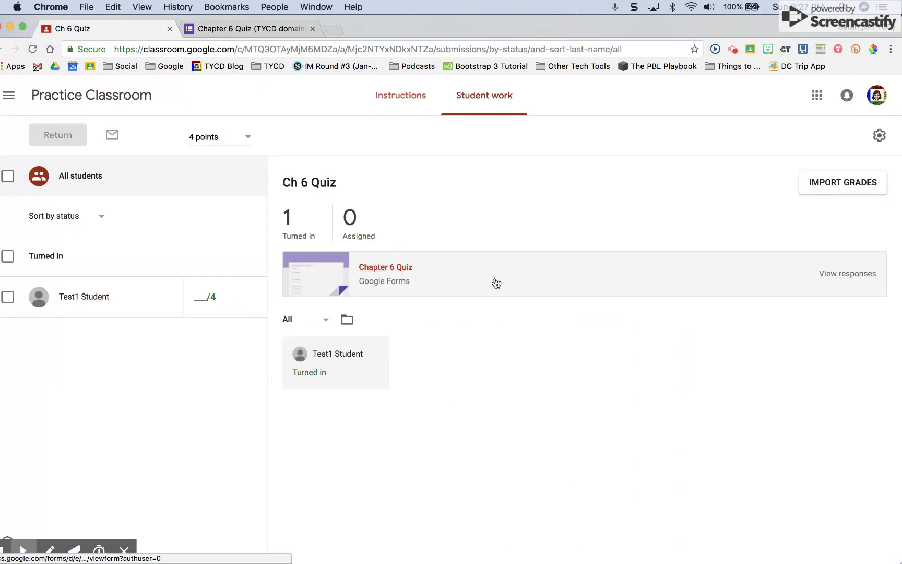
left_click(842, 278)
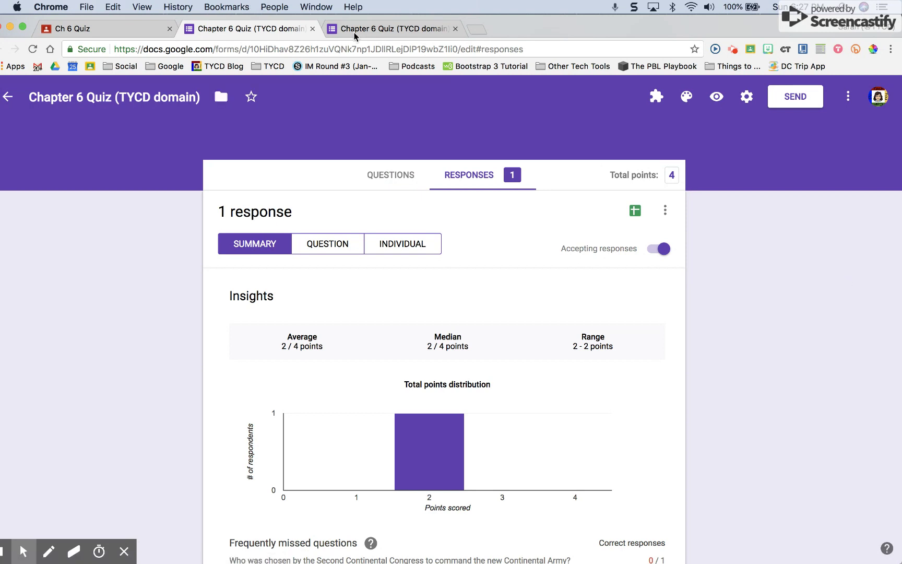
Show the responses in the other open quiz editor, and close that duplicate copy
left_click(369, 30)
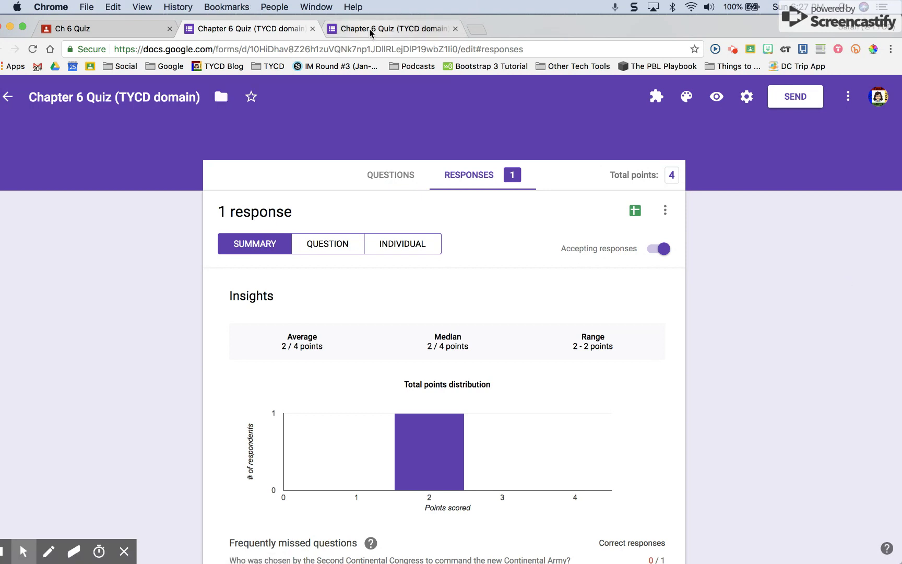
left_click(461, 175)
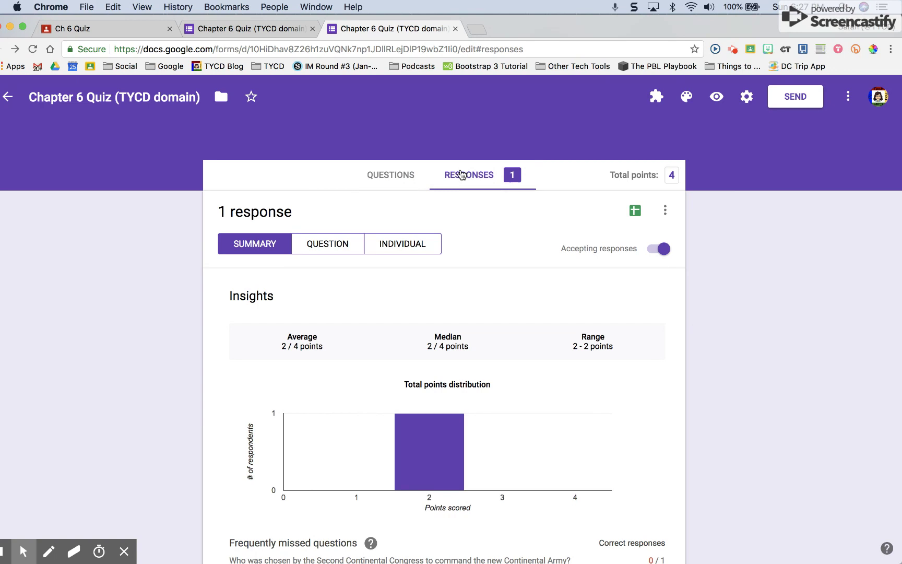
left_click(456, 29)
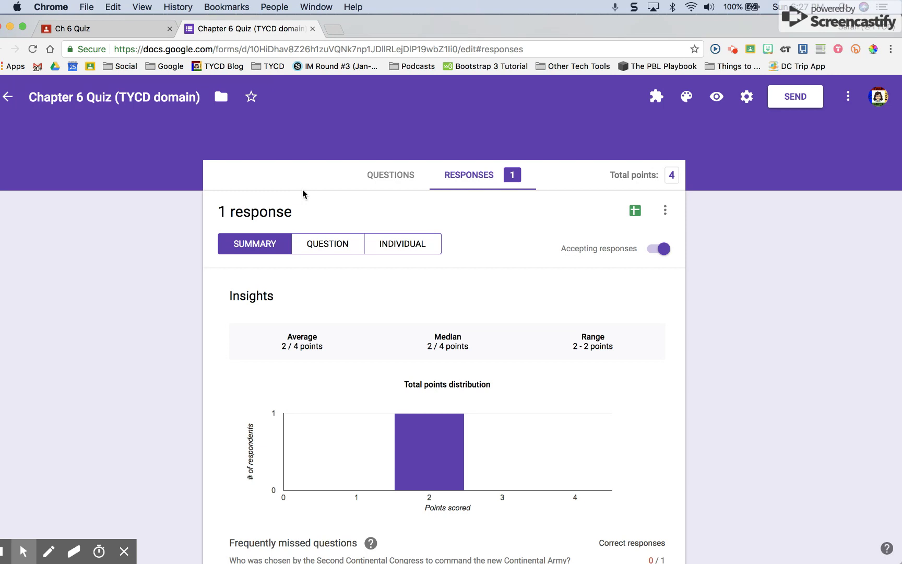
Look over the responses in the per-question view and in the individual view
scroll(302, 190, "down", 2)
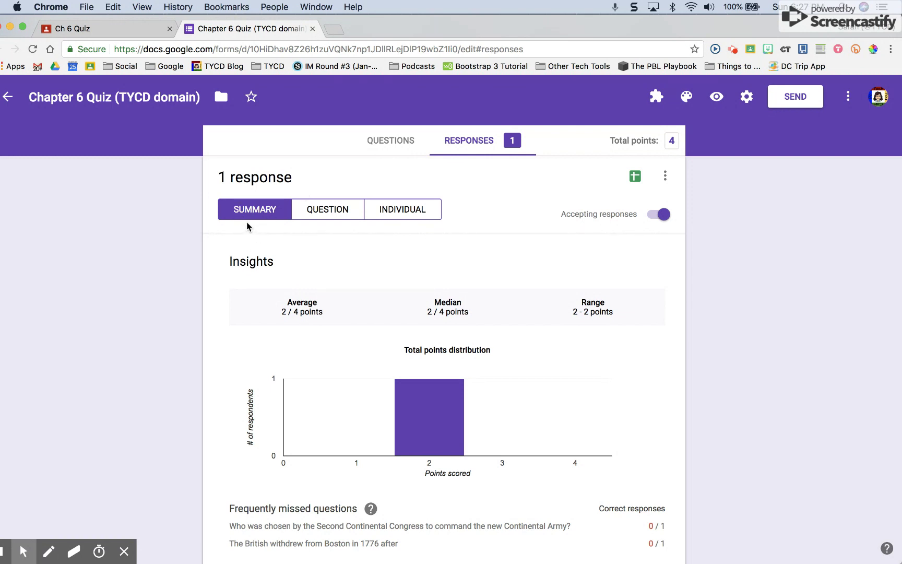
left_click(325, 215)
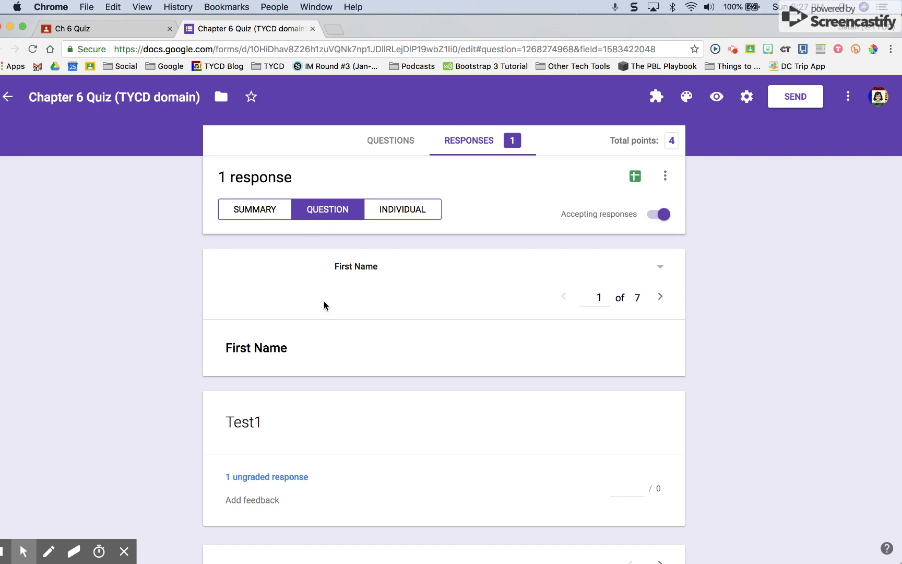
scroll(324, 302, "down", 1)
scroll(324, 302, "up", 2)
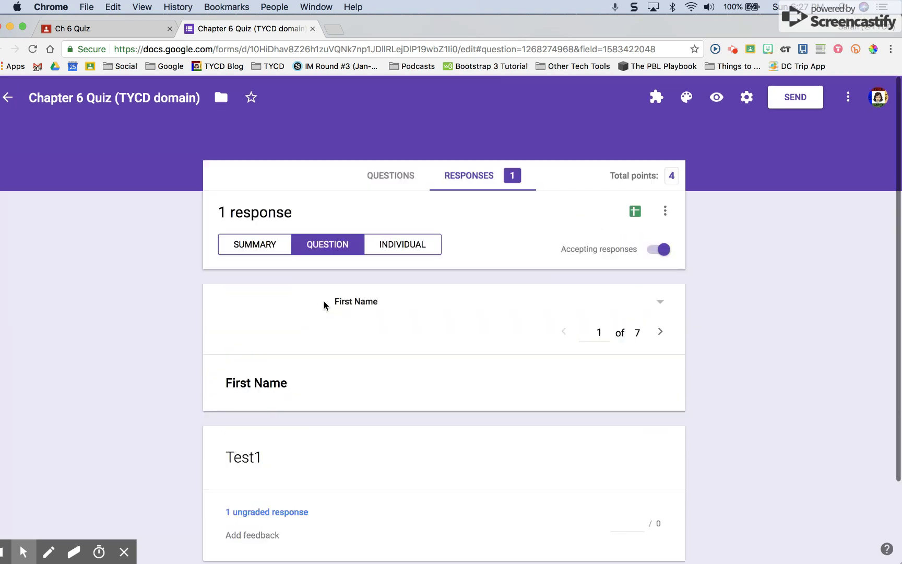
left_click(398, 251)
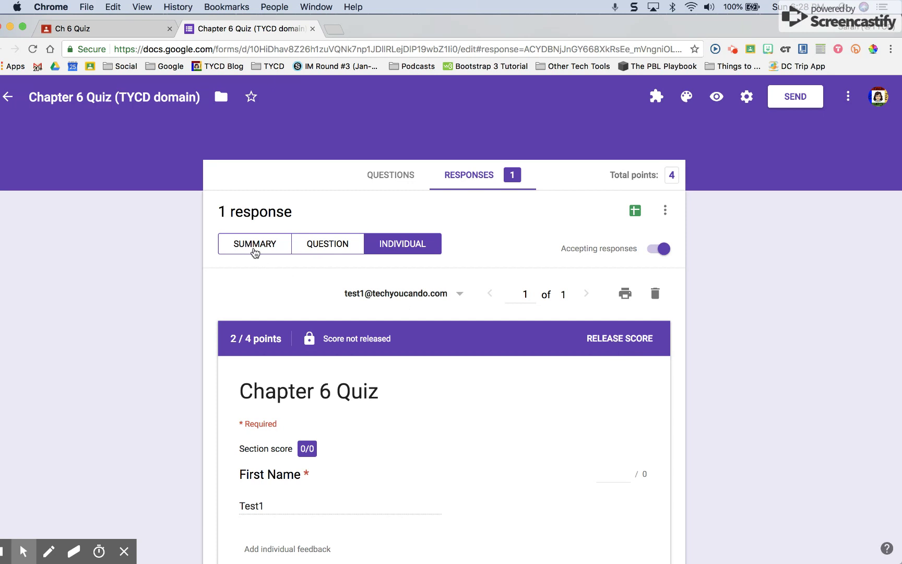
Return to the response summary and examine the insights, points distribution, frequently missed questions and scores
left_click(254, 252)
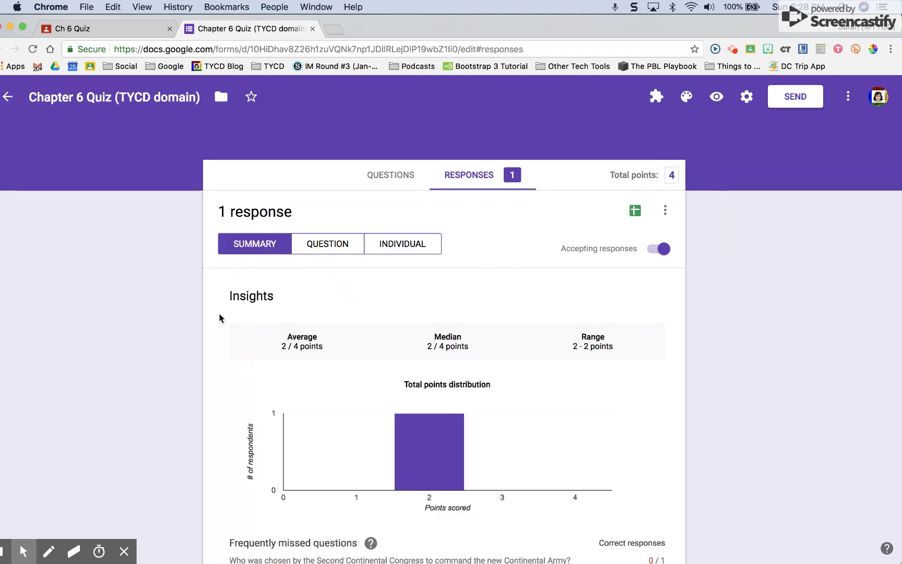
scroll(220, 316, "down", 2)
scroll(220, 317, "down", 1)
scroll(220, 316, "down", 2)
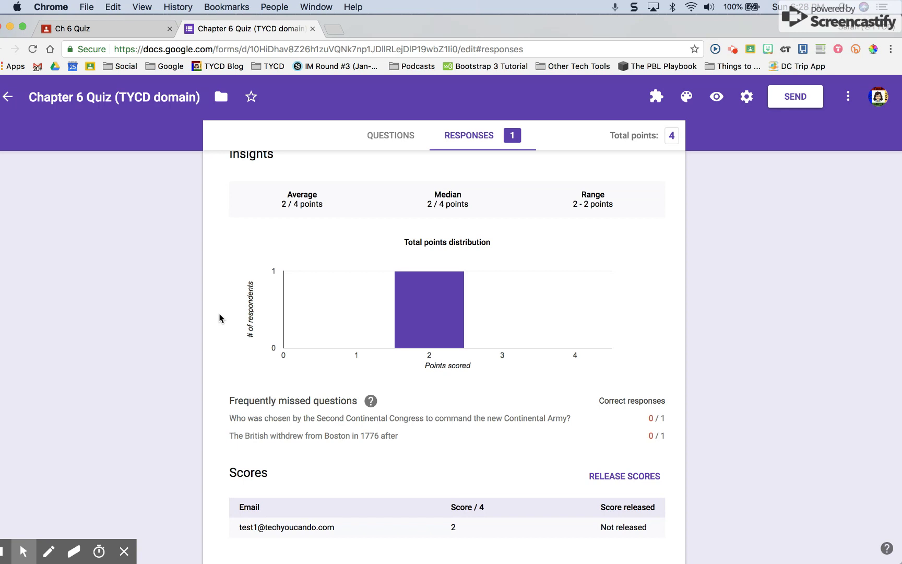
scroll(220, 318, "down", 1)
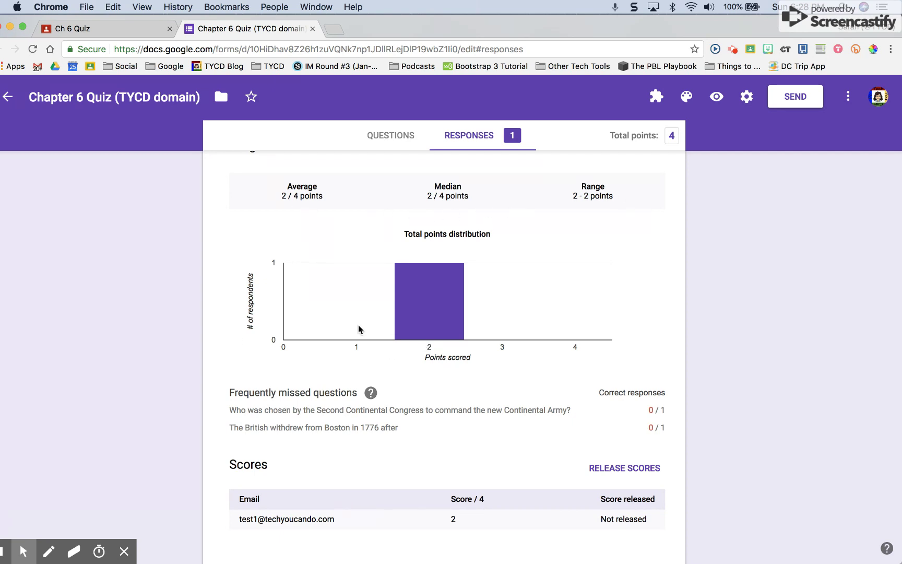
scroll(359, 329, "down", 5)
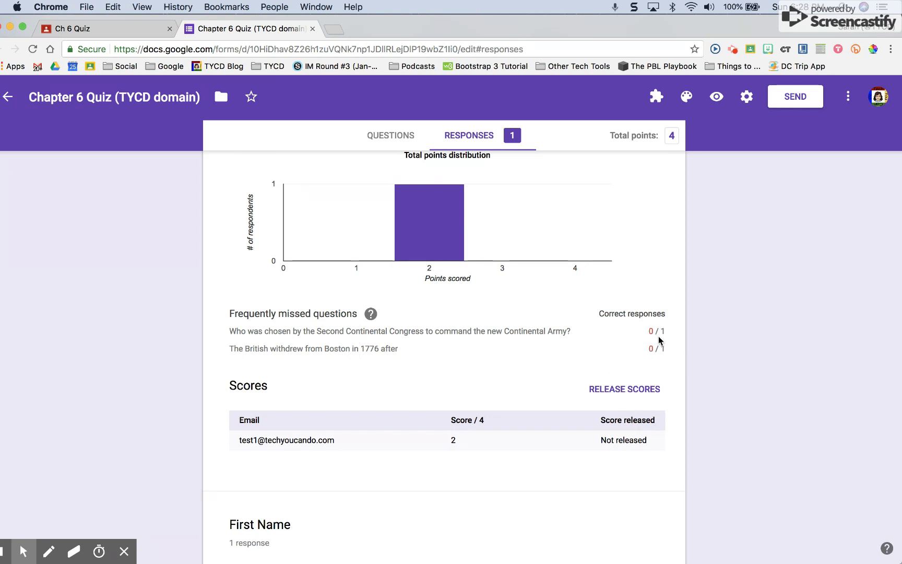
Review the summarized answers to every quiz question, from First Name to the Common Sense question
scroll(506, 391, "down", 12)
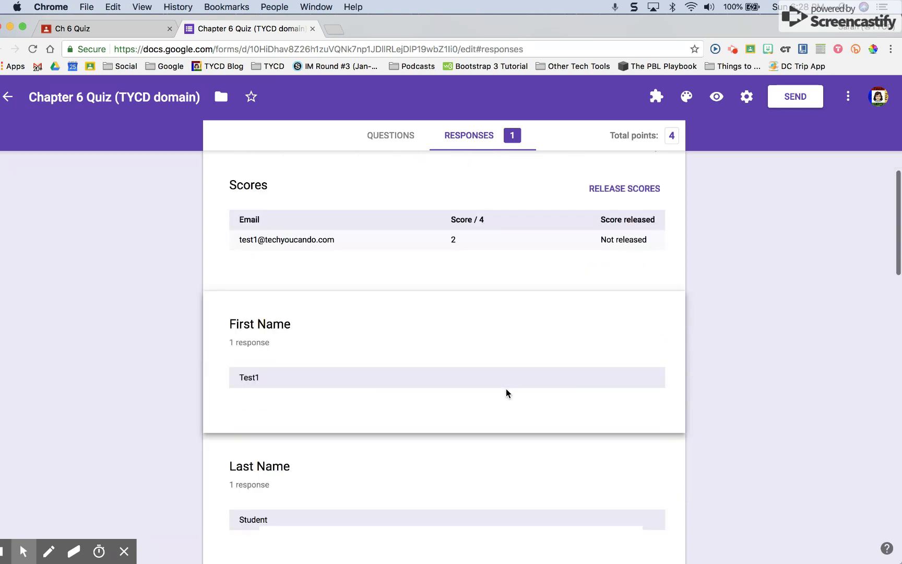
scroll(505, 390, "down", 5)
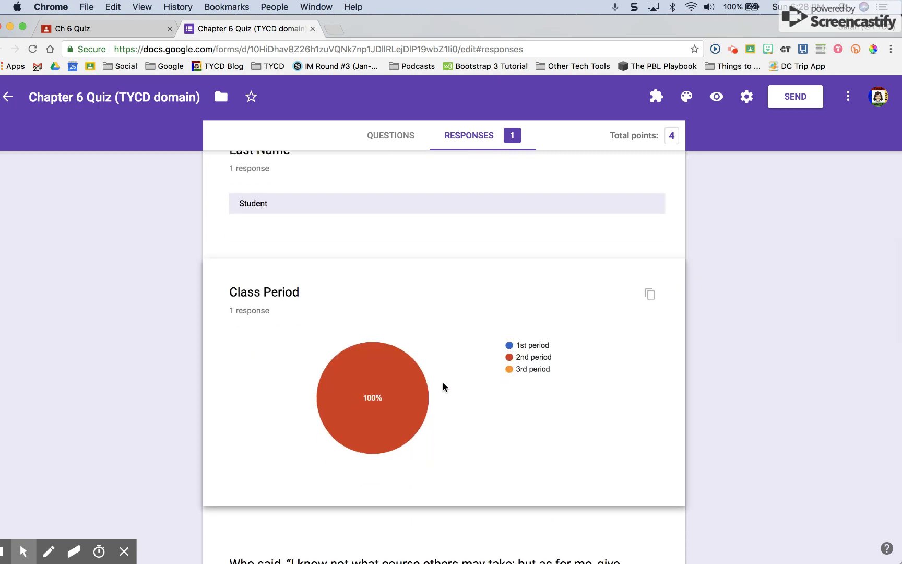
mouse_move(380, 370)
scroll(490, 427, "down", 5)
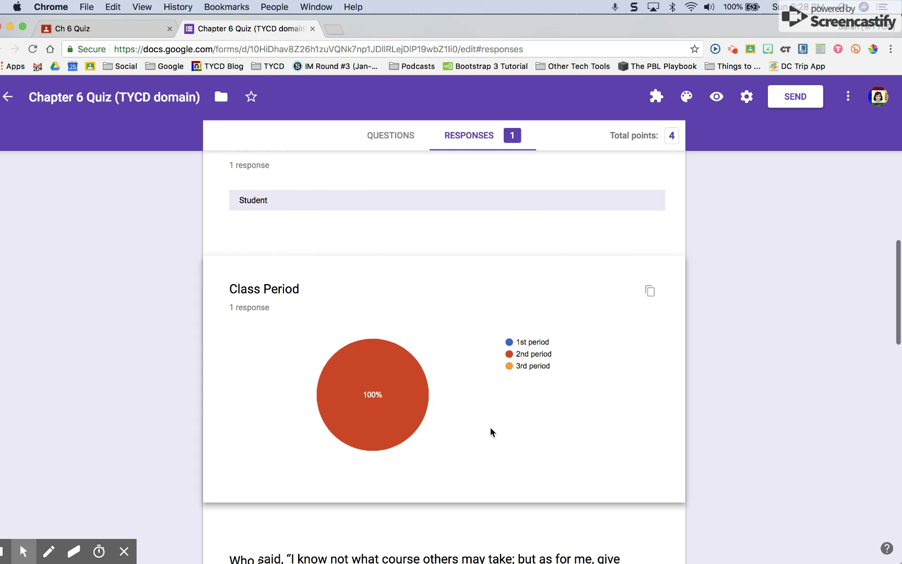
scroll(490, 427, "down", 4)
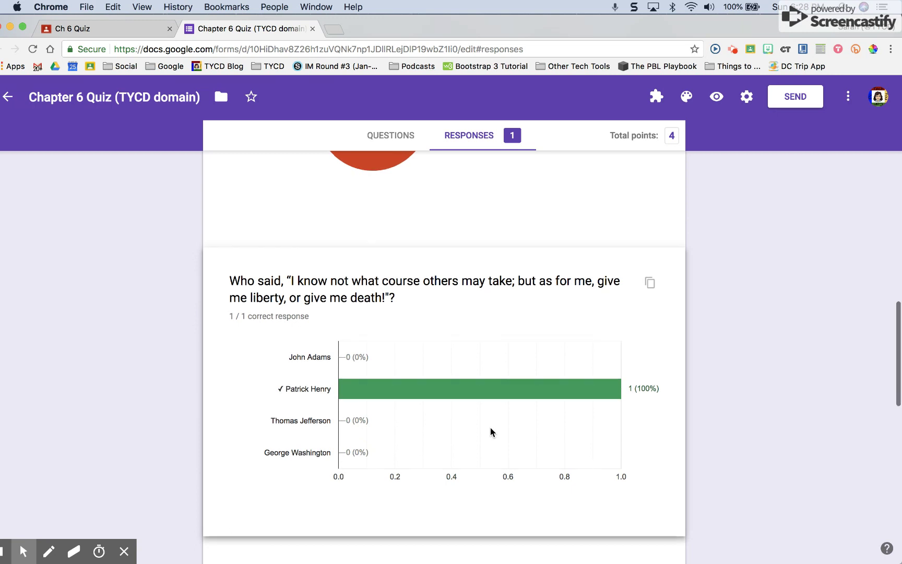
scroll(432, 442, "down", 8)
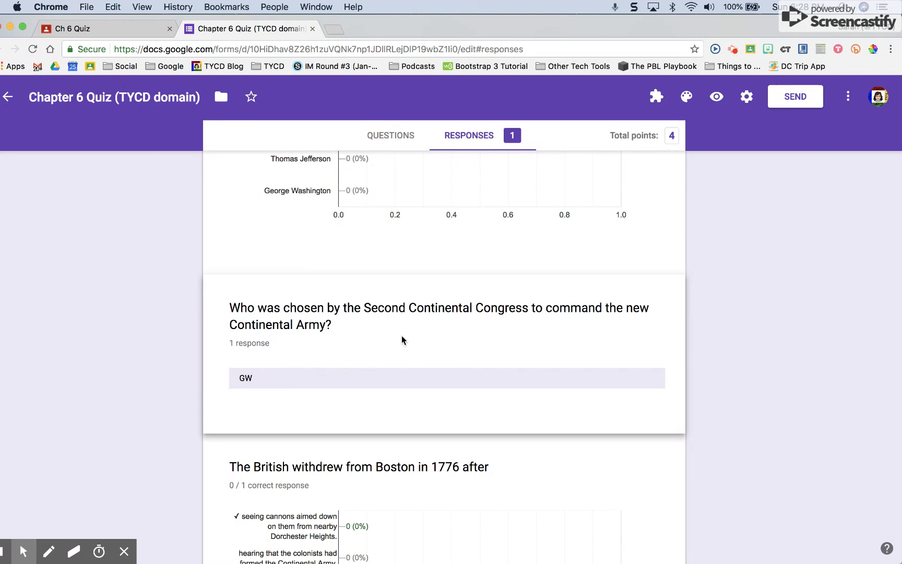
scroll(402, 340, "down", 5)
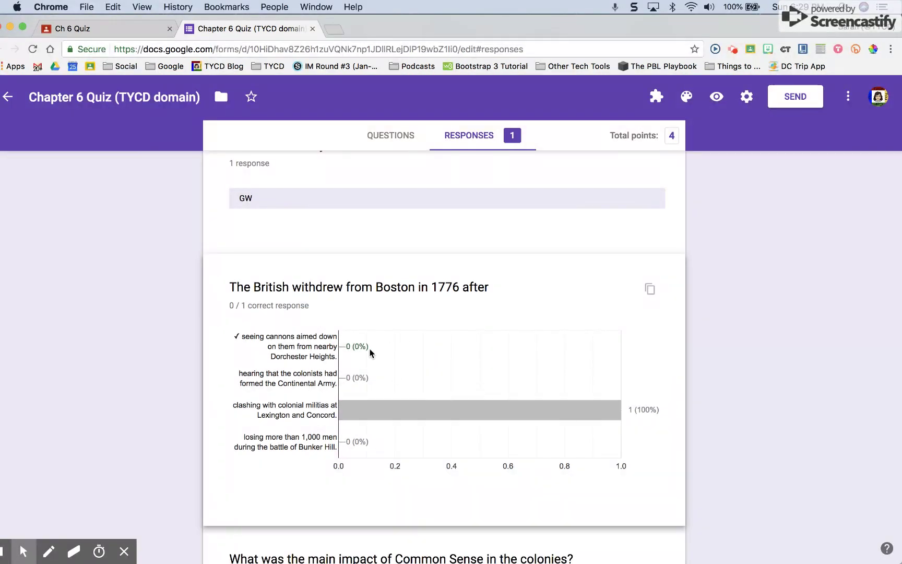
scroll(262, 353, "down", 4)
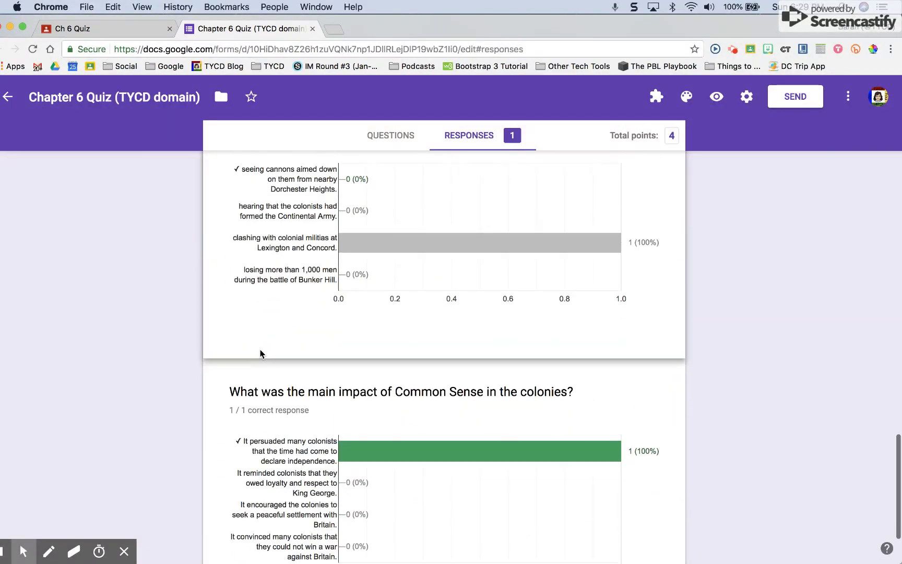
scroll(261, 353, "down", 3)
mouse_move(367, 350)
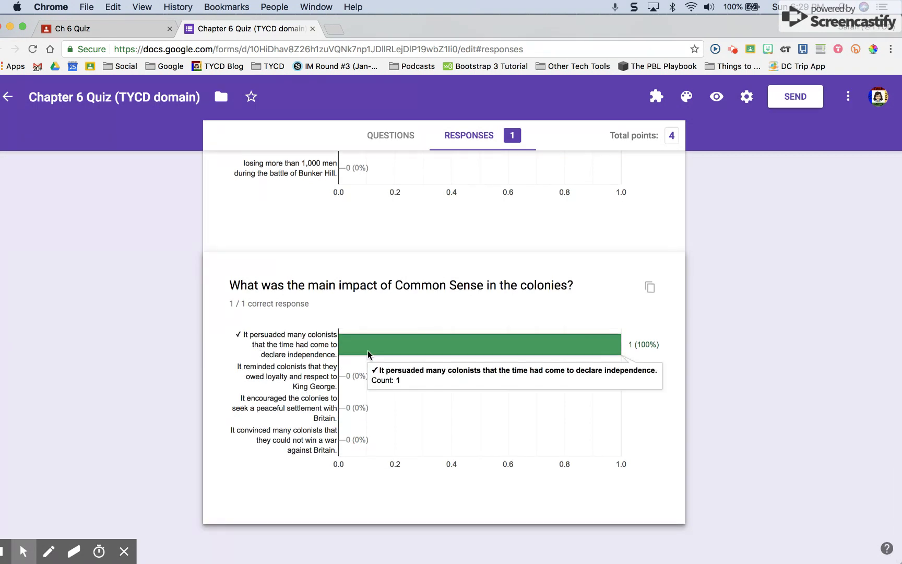
scroll(305, 340, "up", 8)
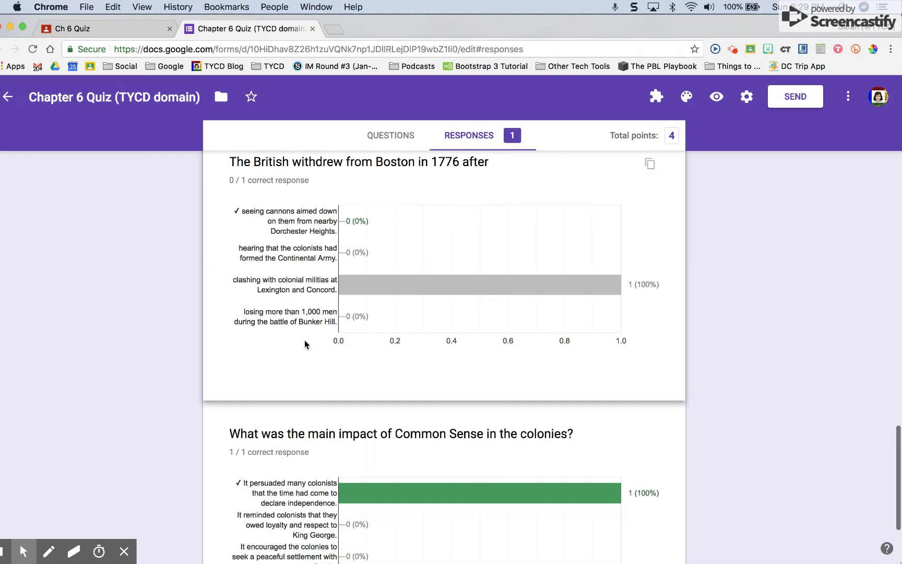
scroll(304, 341, "up", 1)
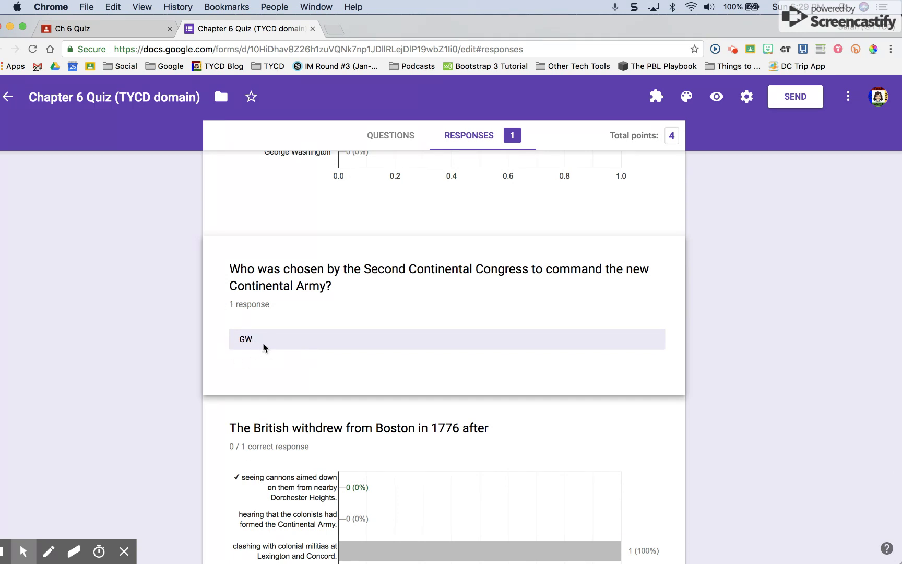
scroll(263, 347, "up", 2)
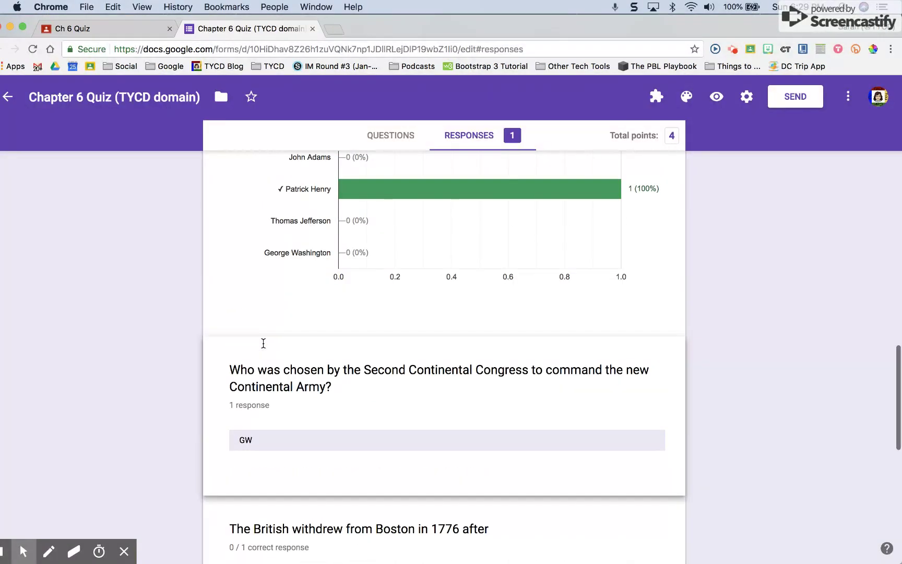
scroll(264, 347, "up", 12)
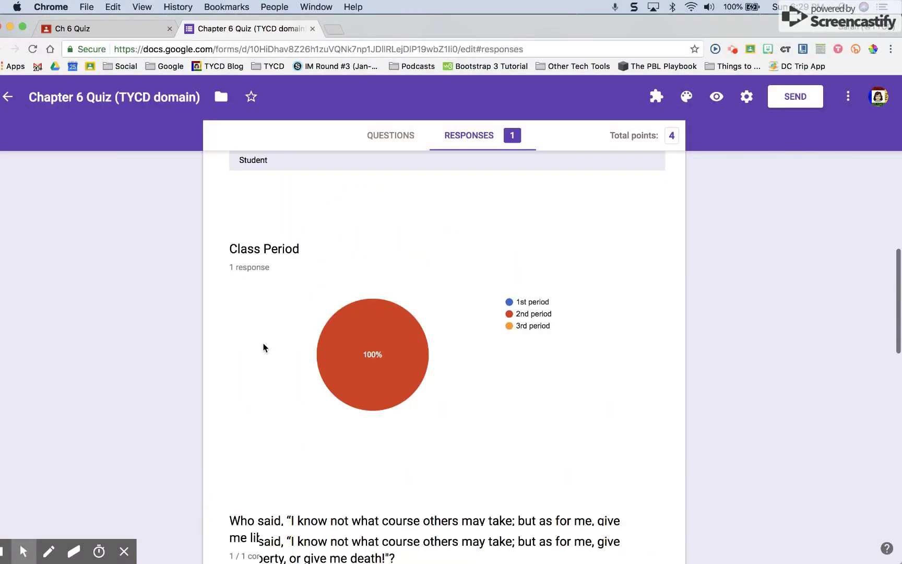
scroll(264, 347, "up", 10)
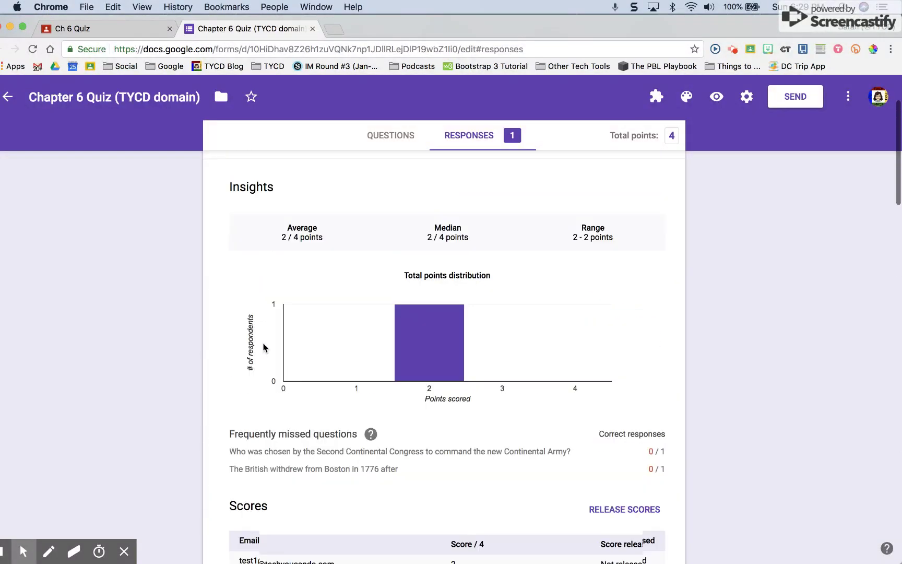
Show the responses by question and advance to question 4, the "give me liberty, or give me death" quote
left_click(328, 199)
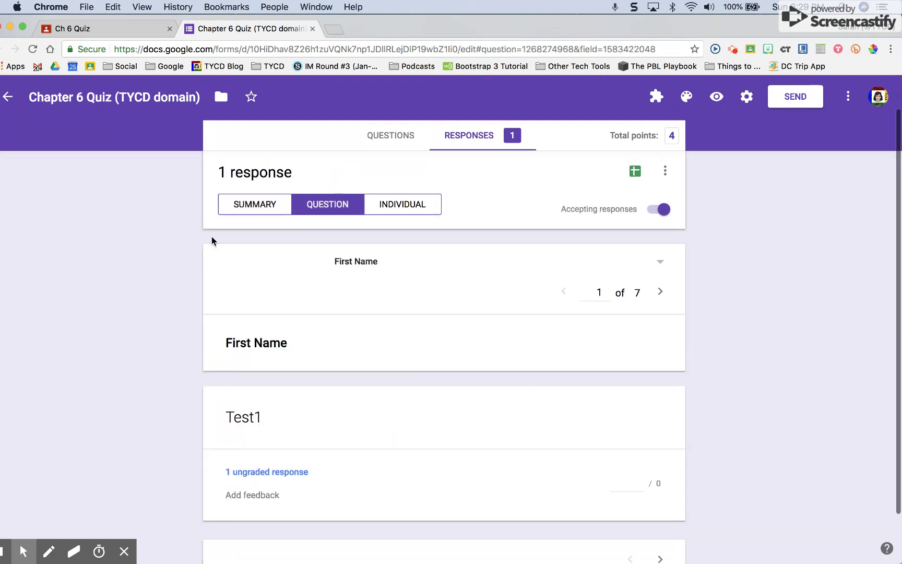
scroll(166, 371, "down", 3)
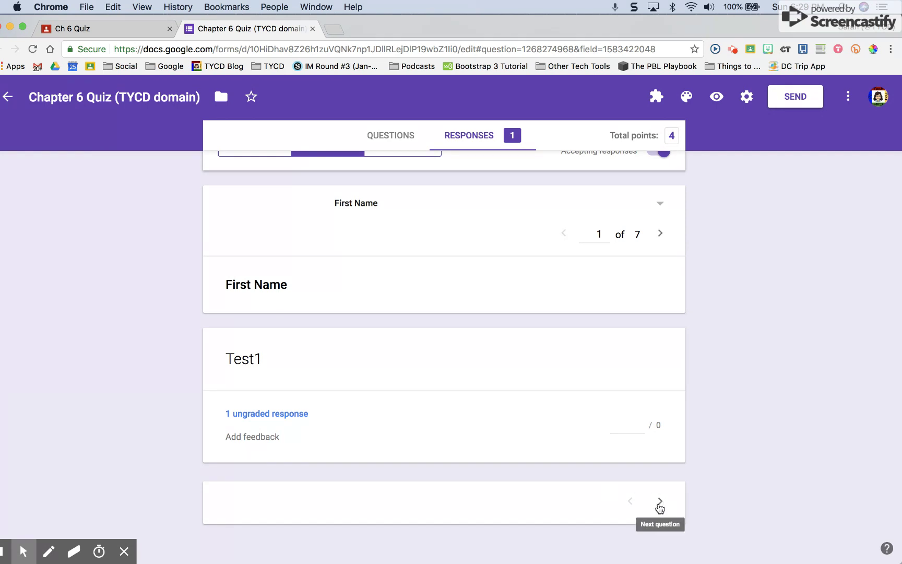
left_click(660, 502)
left_click(660, 503)
left_click(659, 504)
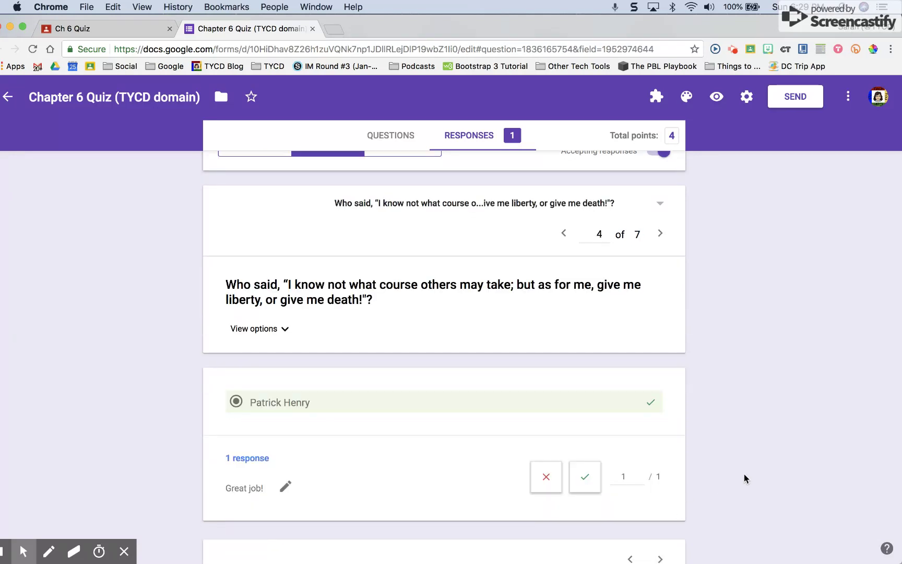
scroll(744, 473, "down", 2)
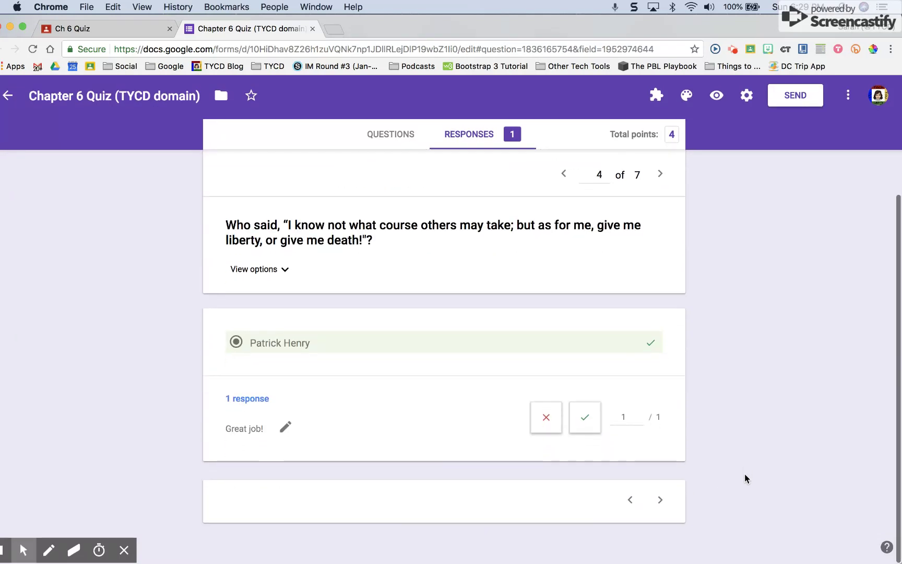
Advance to question 5, check its answer key, mark the "GW" answer correct for 1 point and save the grade
left_click(660, 502)
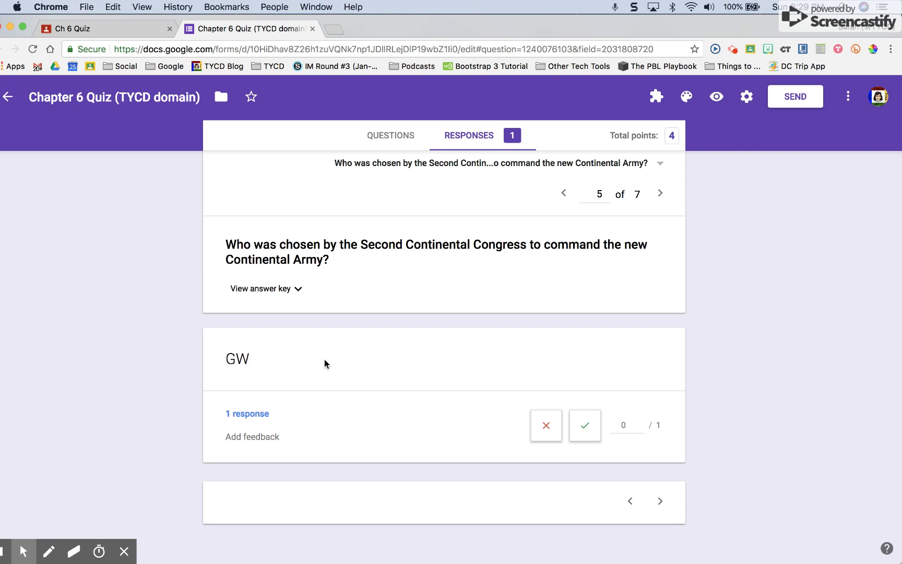
left_click(297, 289)
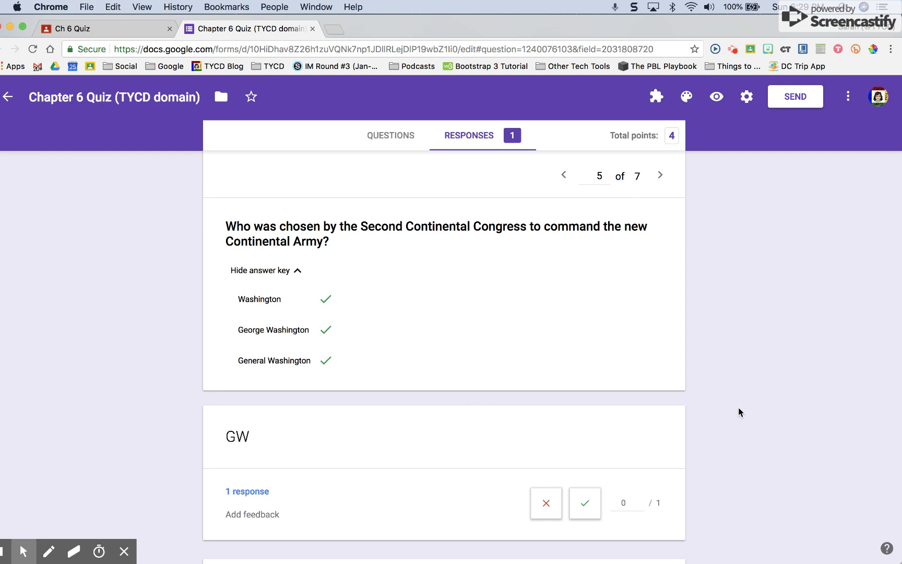
left_click(584, 507)
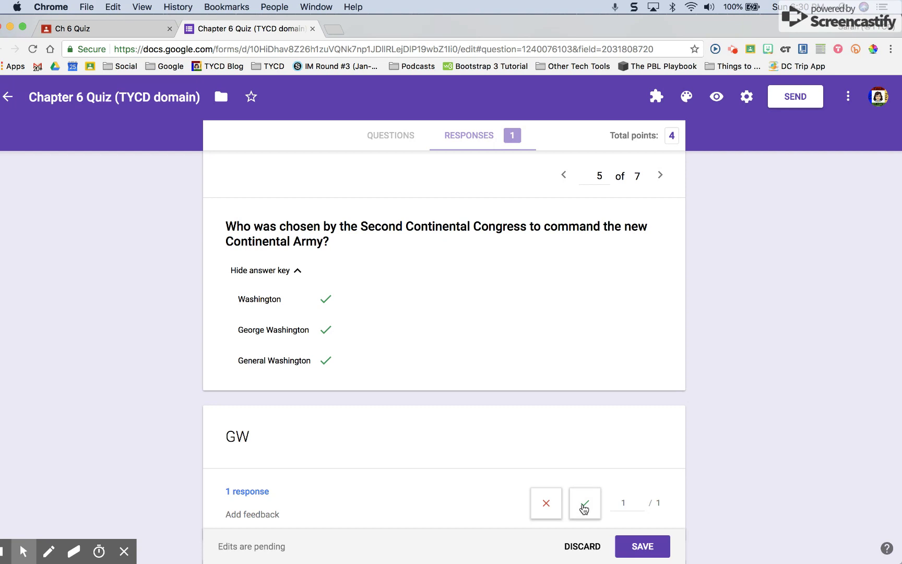
scroll(584, 508, "down", 2)
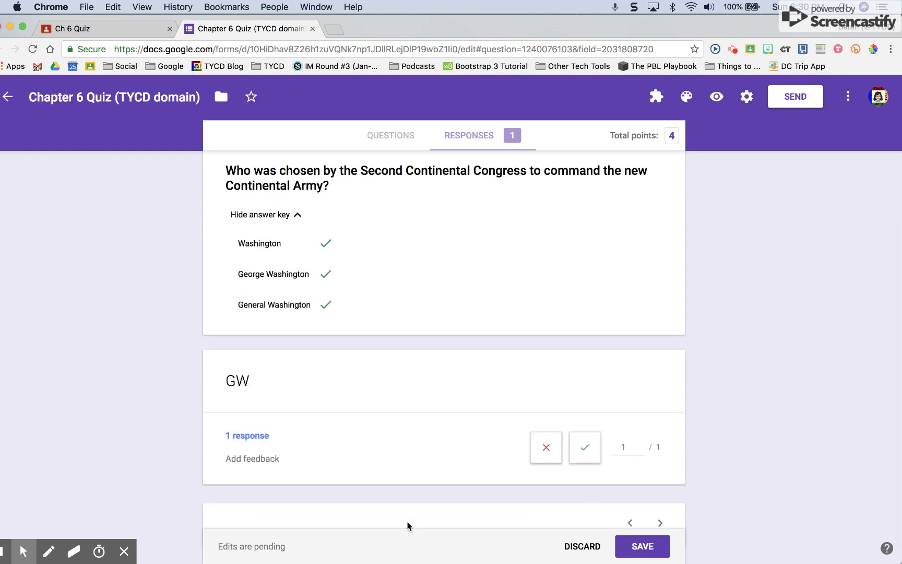
left_click(643, 548)
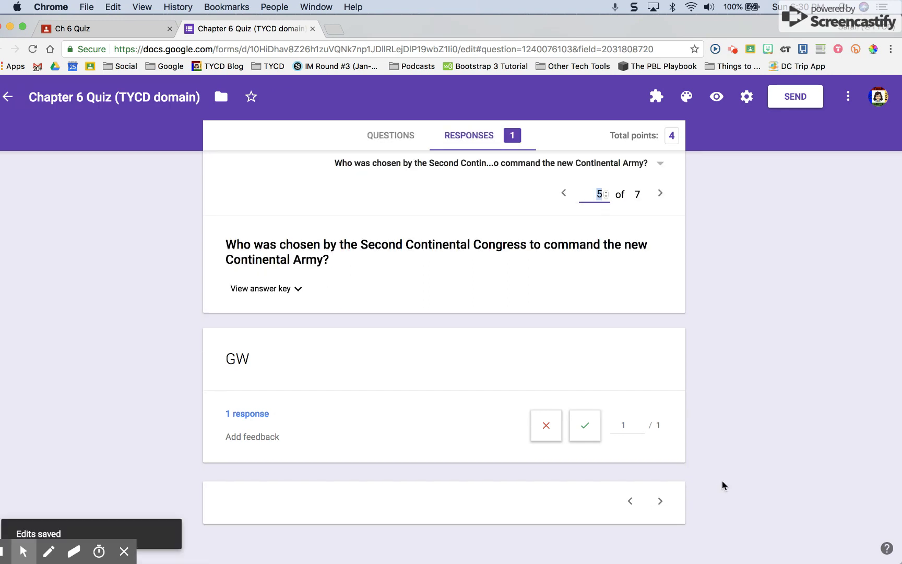
Return to the response summary and review the insights, points distribution, frequently missed questions, scores and summarized answers
scroll(215, 495, "up", 5)
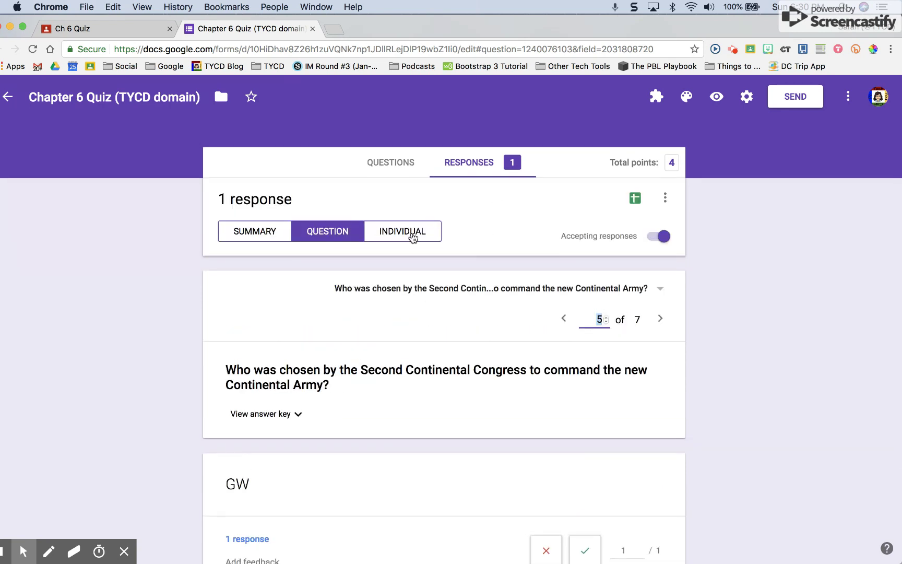
left_click(270, 237)
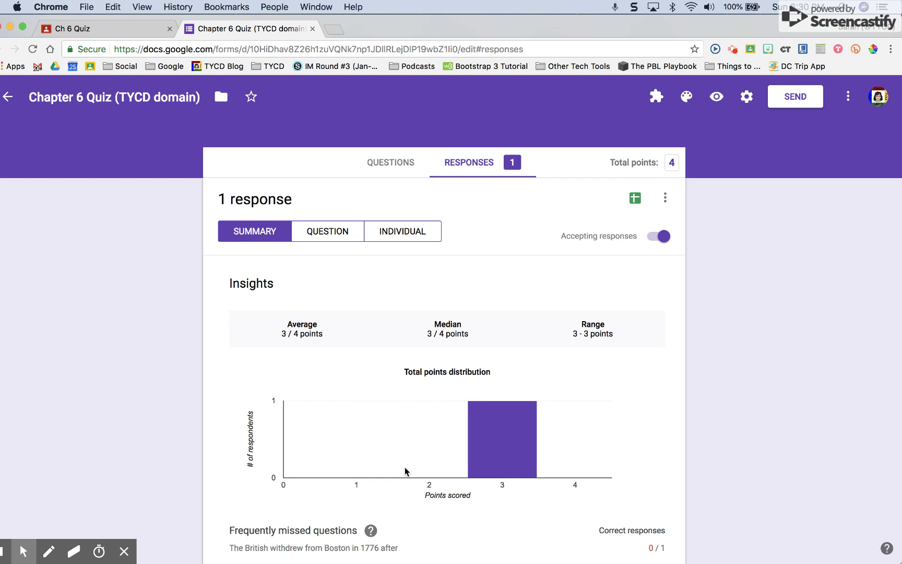
mouse_move(513, 426)
scroll(509, 428, "down", 5)
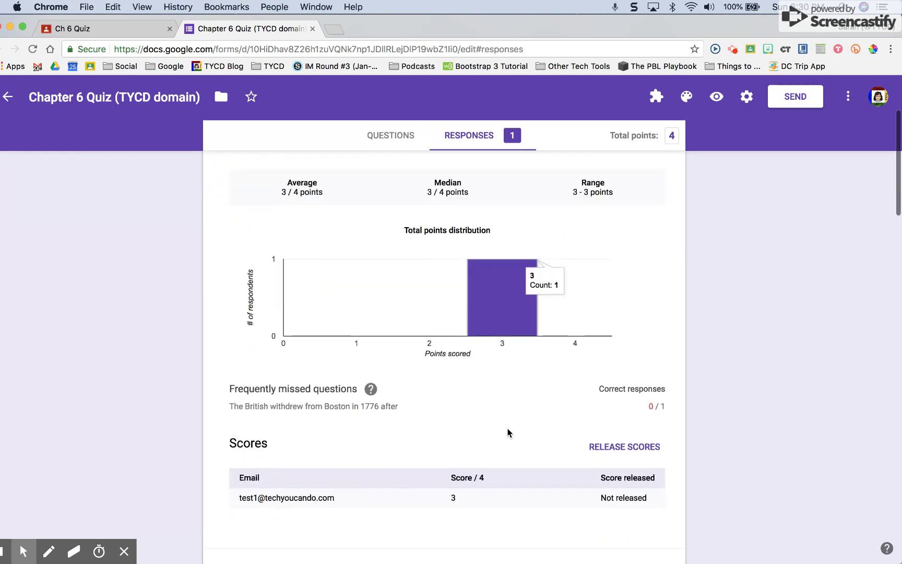
scroll(507, 429, "down", 9)
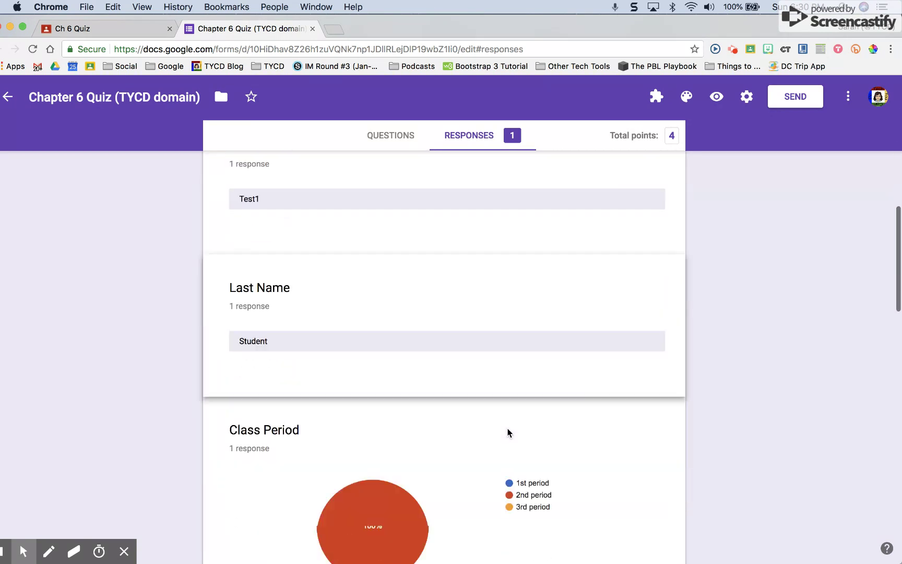
scroll(508, 429, "down", 10)
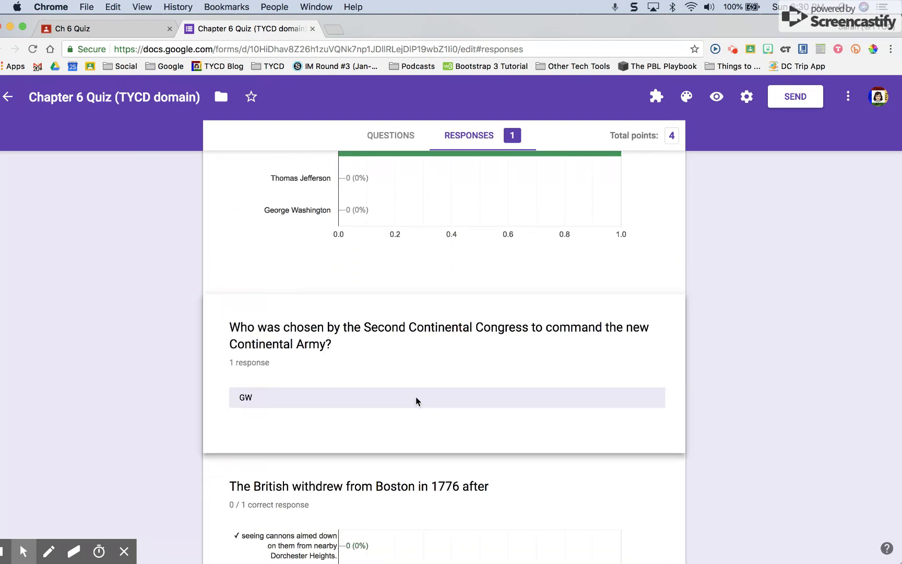
scroll(416, 401, "down", 3)
scroll(416, 398, "down", 5)
scroll(417, 397, "up", 10)
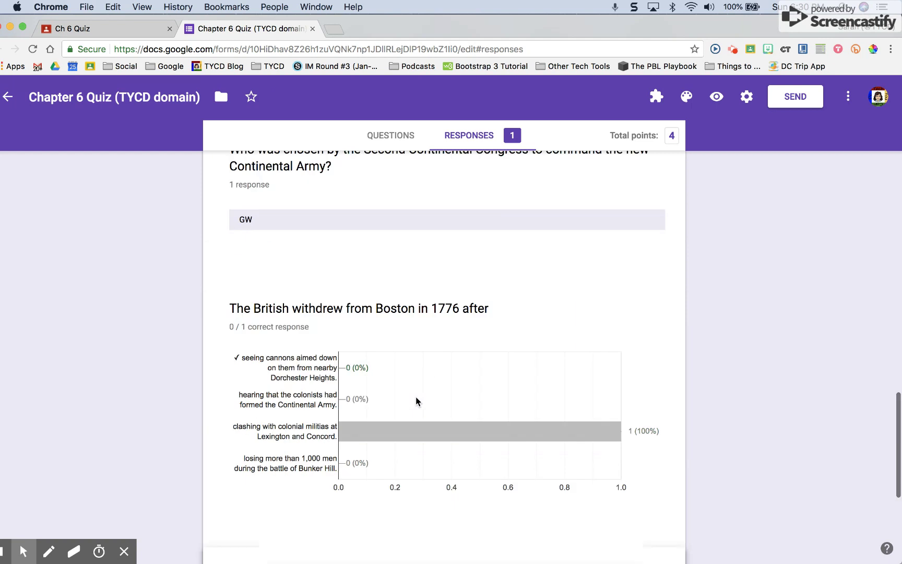
scroll(416, 400, "up", 20)
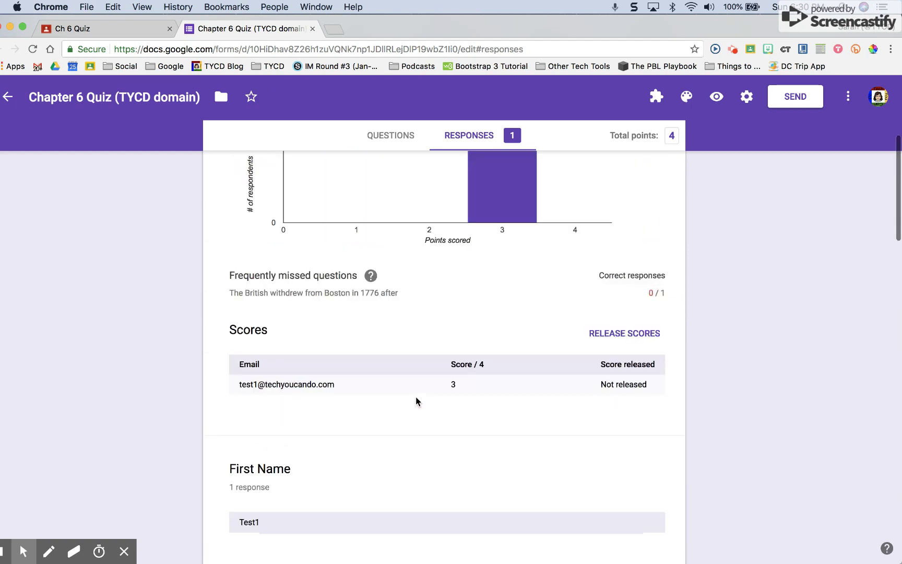
scroll(416, 399, "up", 3)
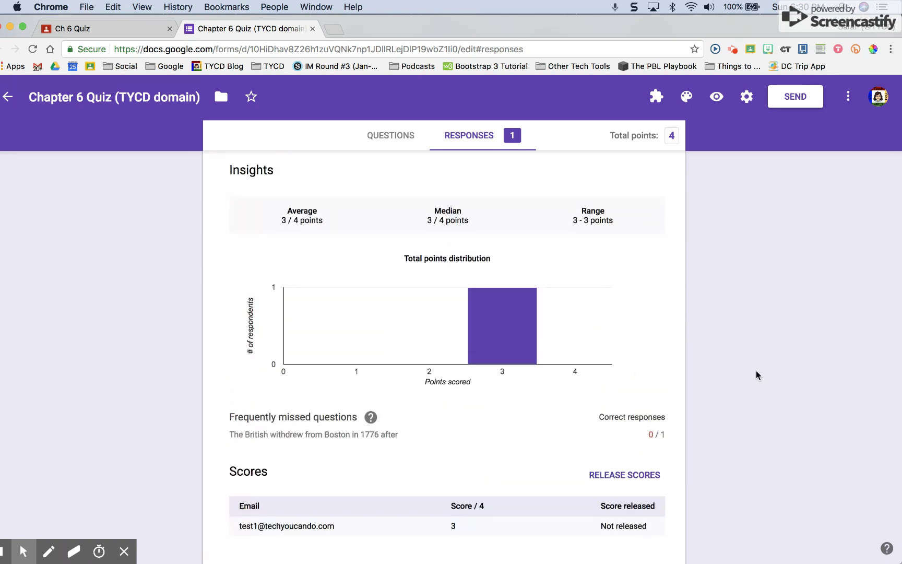
scroll(756, 370, "up", 2)
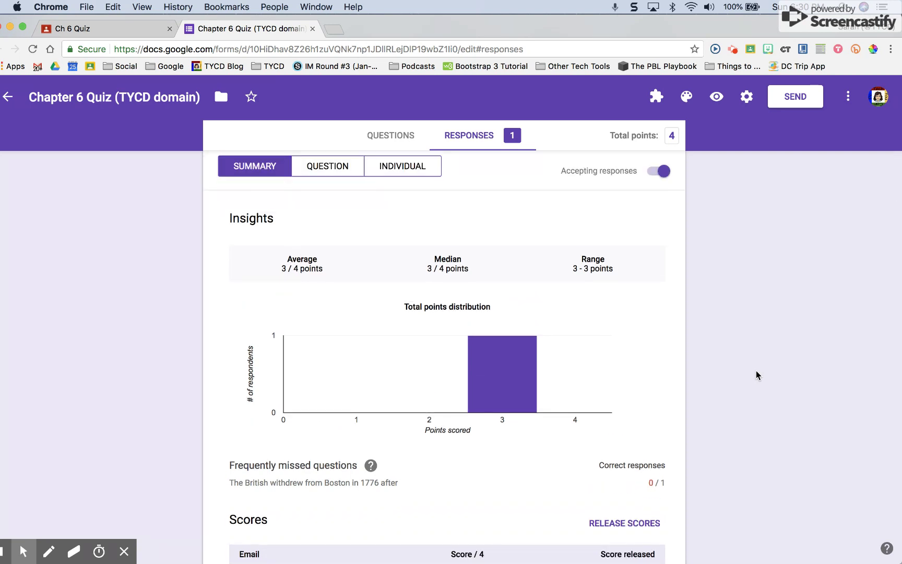
Release the quiz scores to all respondents by email, without an added message
scroll(757, 375, "down", 3)
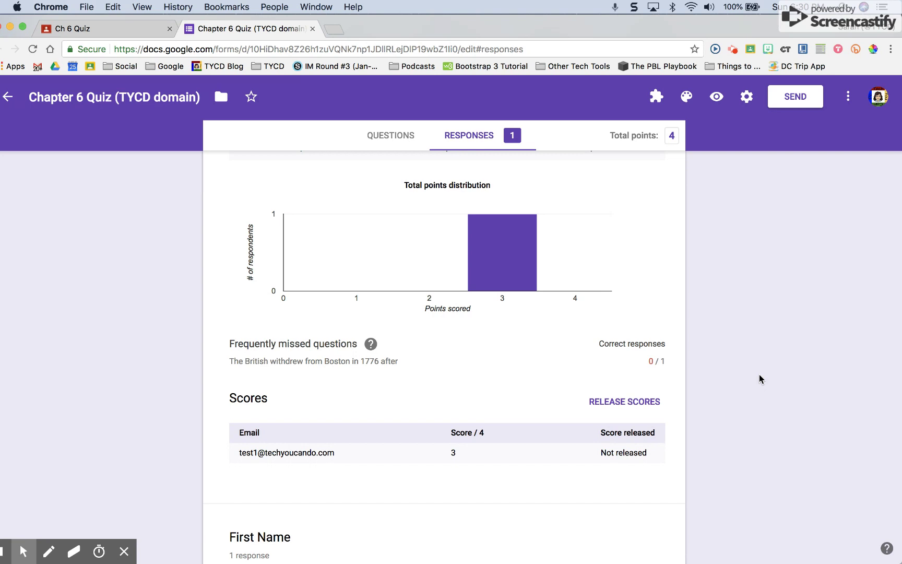
left_click(645, 403)
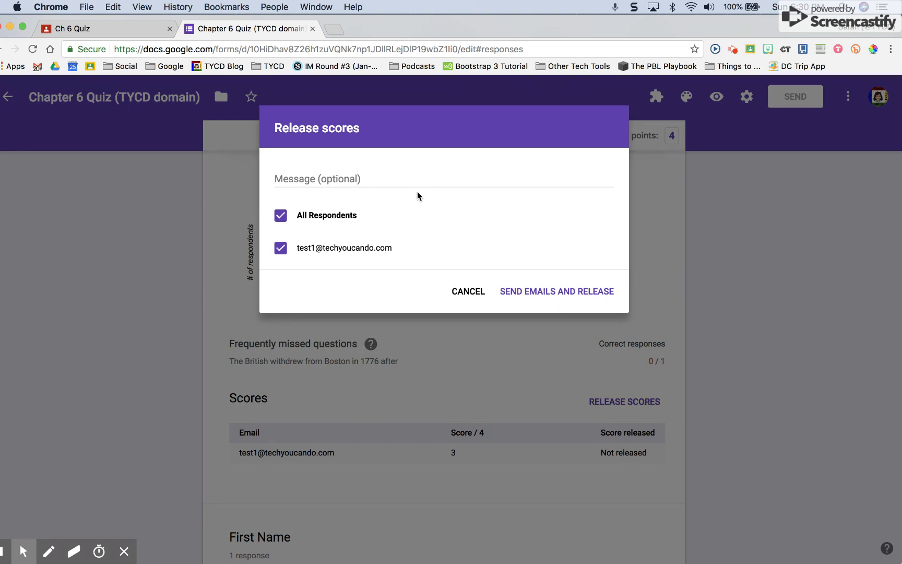
left_click(515, 292)
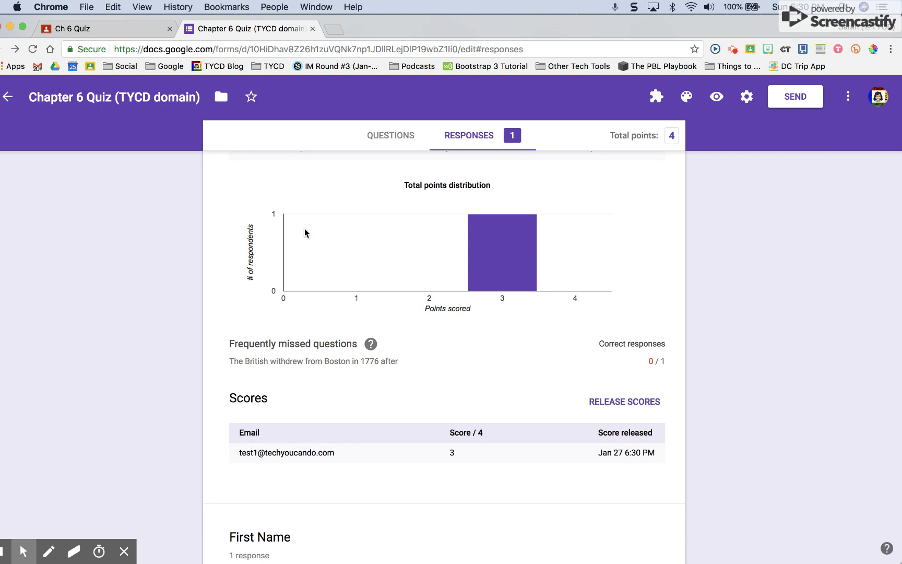
Switch to the Ch 6 Quiz student work in Google Classroom and import the grades from the quiz
left_click(125, 32)
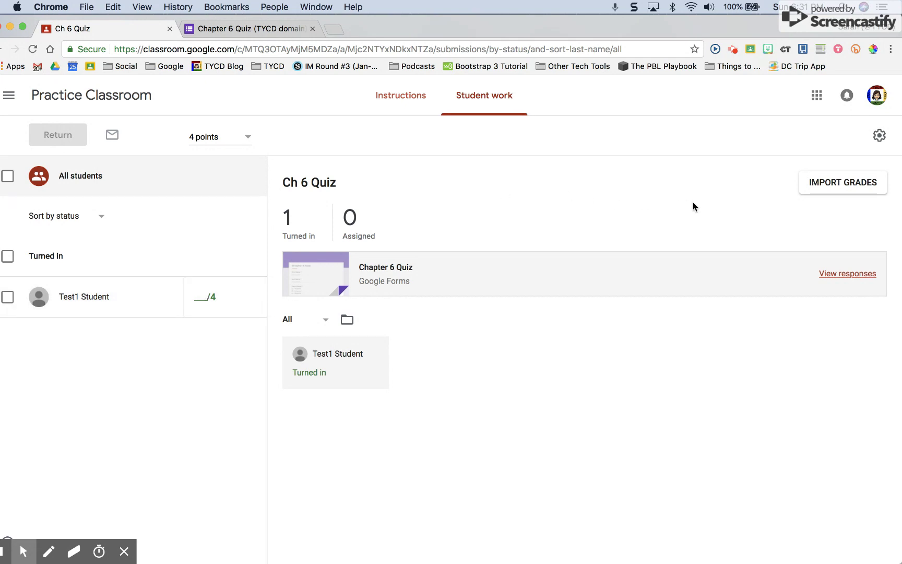
left_click(853, 182)
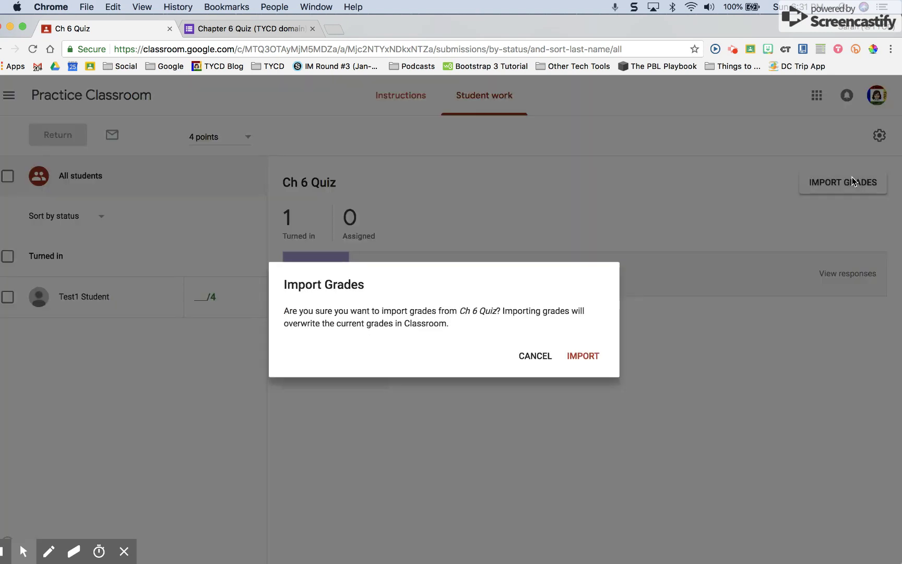
left_click(585, 357)
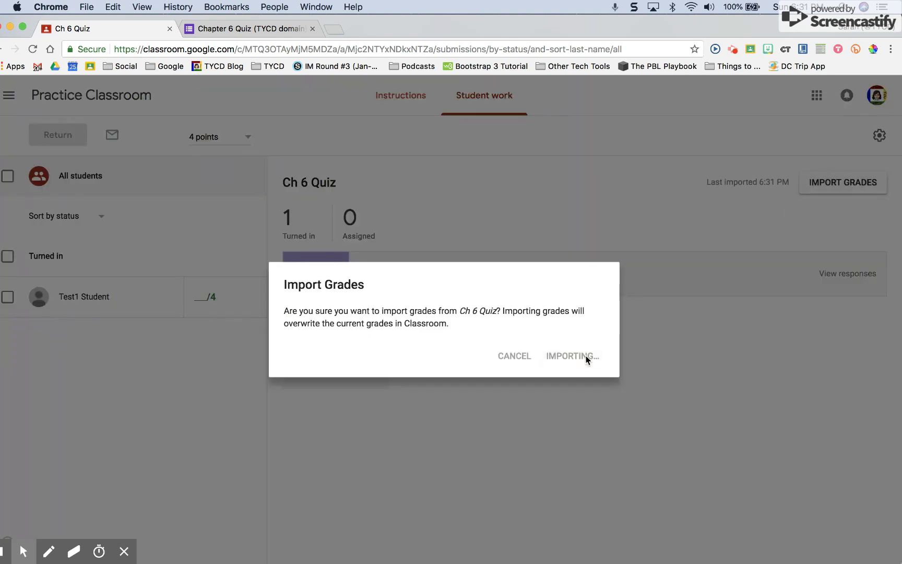